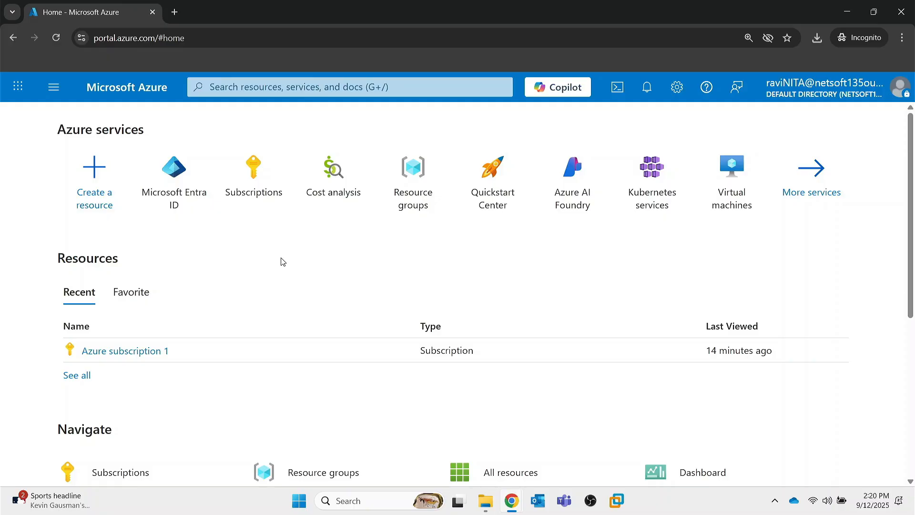
Open the Multifactor authentication page from the security settings of Microsoft Entra ID.
left_click(176, 172)
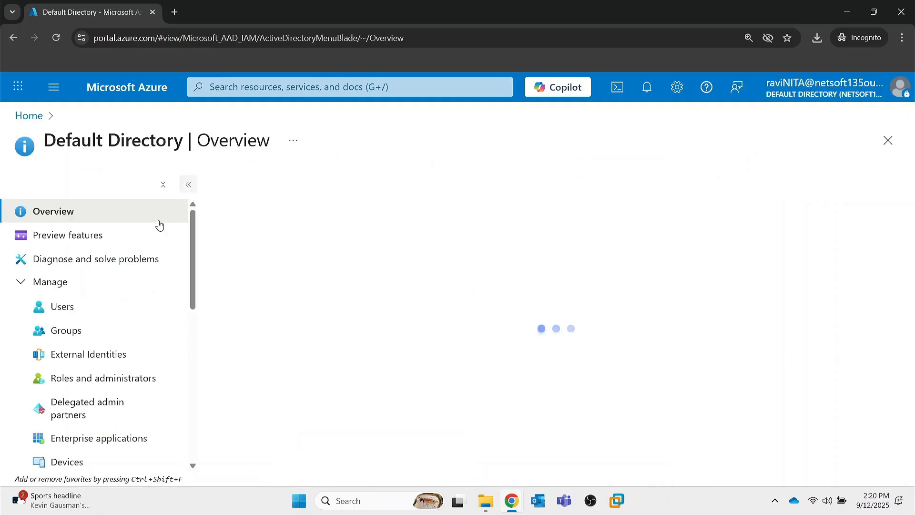
scroll(66, 333, "down", 9)
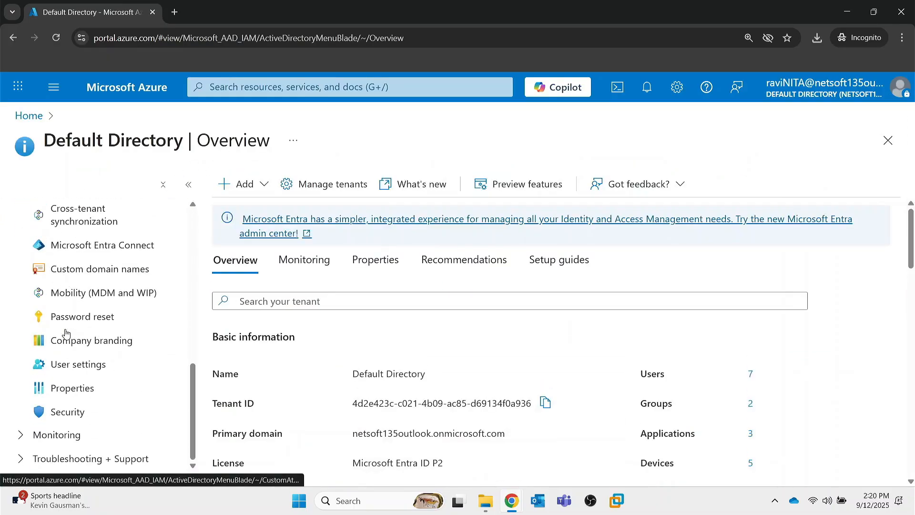
left_click(70, 412)
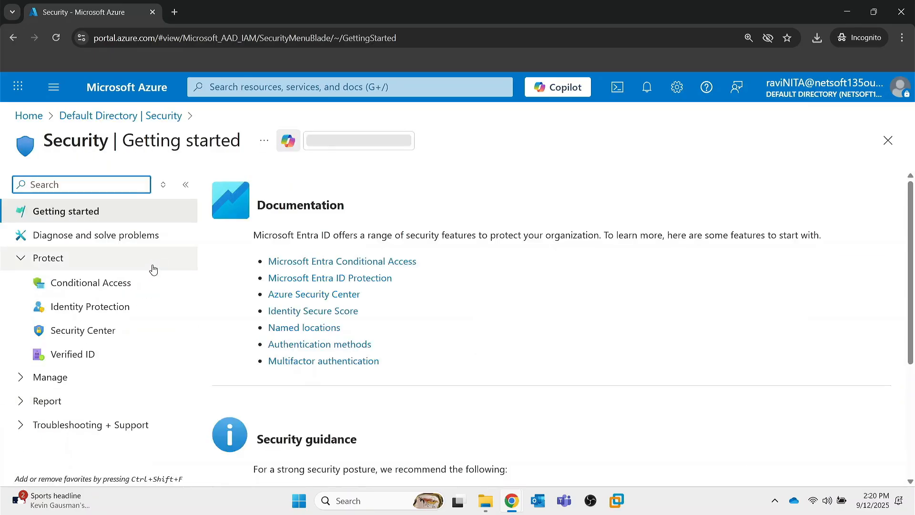
left_click(15, 260)
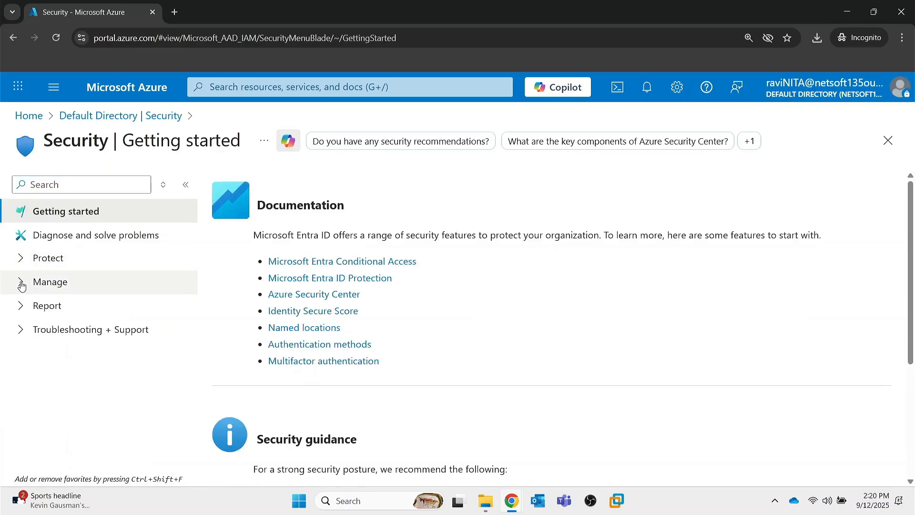
left_click(21, 285)
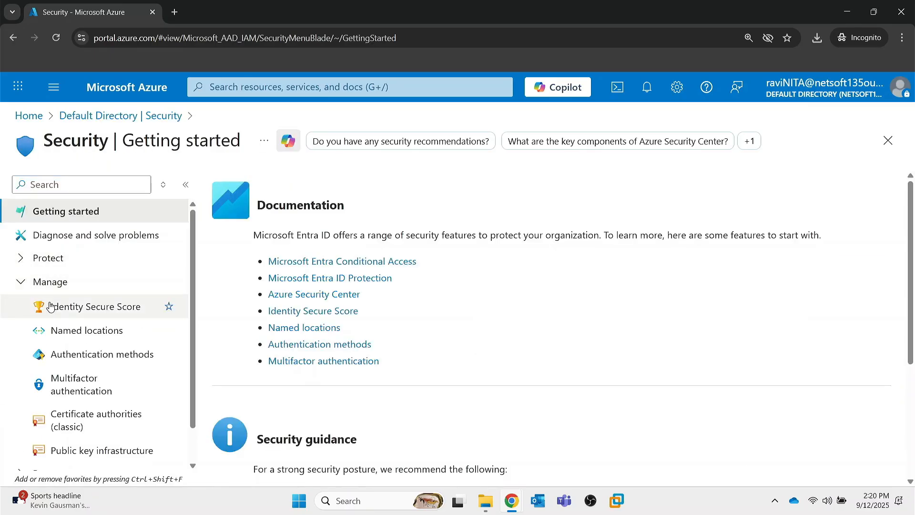
left_click(82, 390)
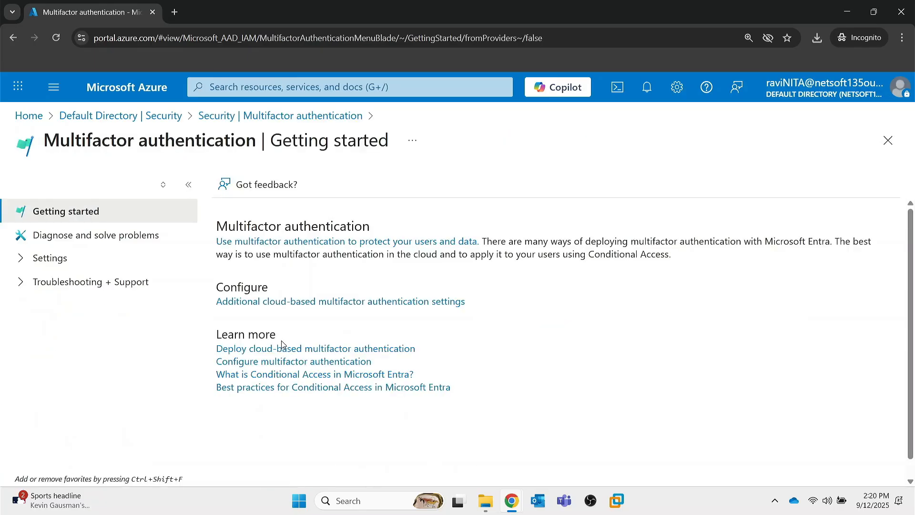
Open the additional cloud-based multifactor authentication settings and review the per-user MFA list.
left_click(21, 262)
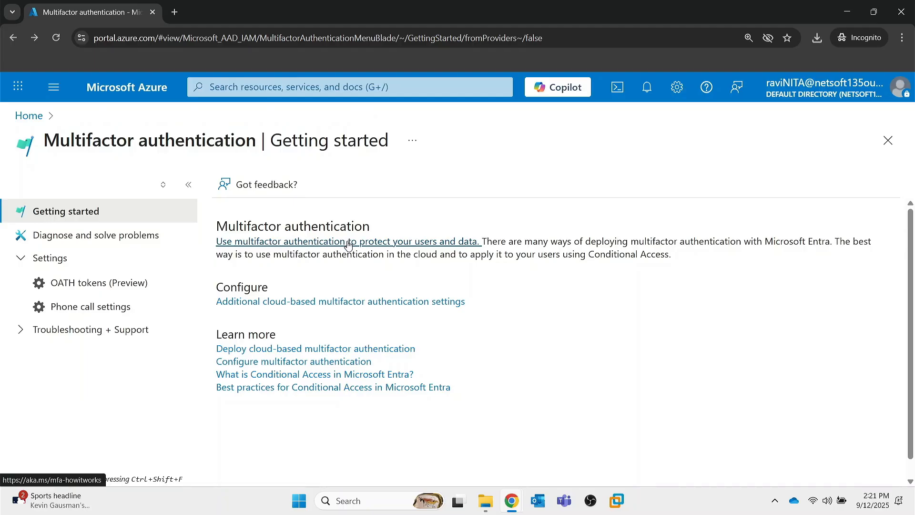
left_click(287, 303)
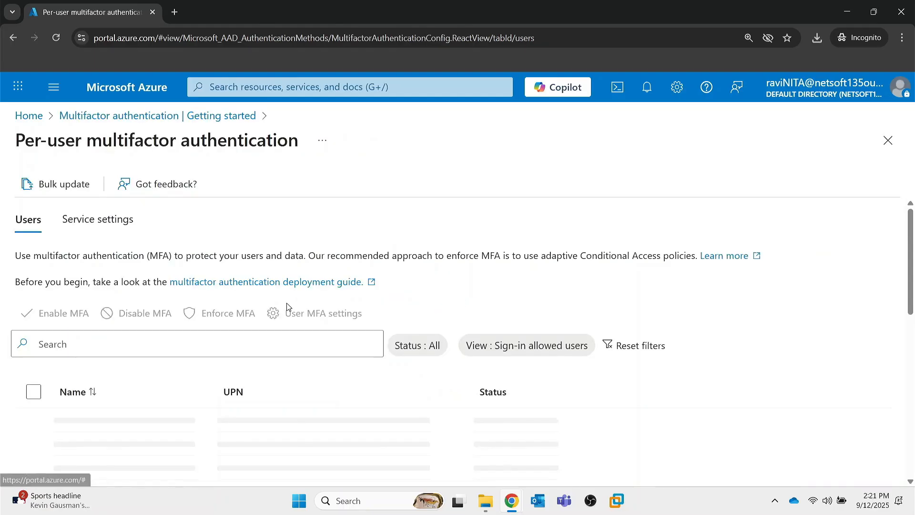
scroll(171, 372, "down", 3)
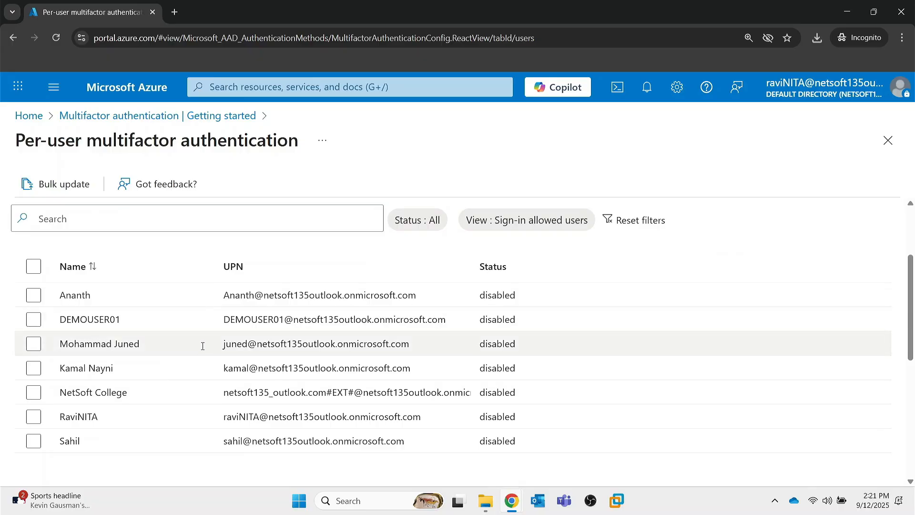
scroll(205, 343, "up", 3)
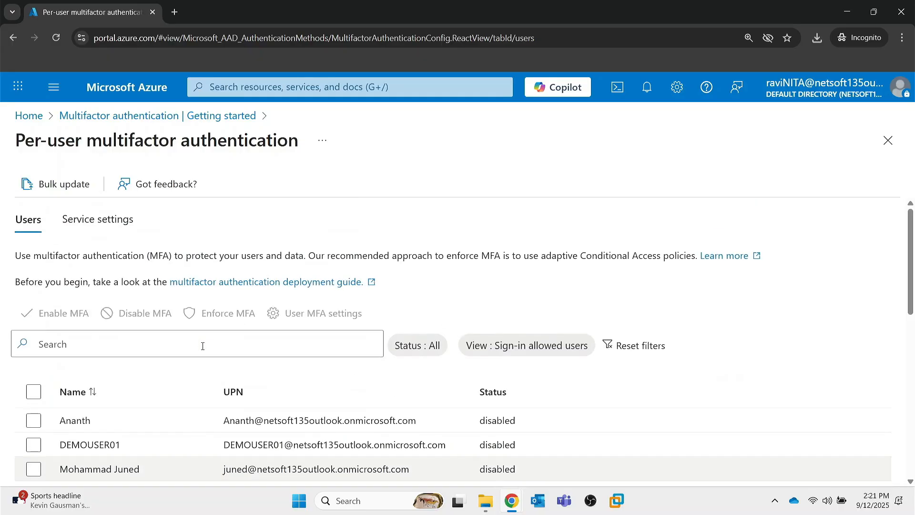
Find the account by the user's first name, enable multifactor authentication for it and close the per-user page.
left_click(163, 343)
type("nit")
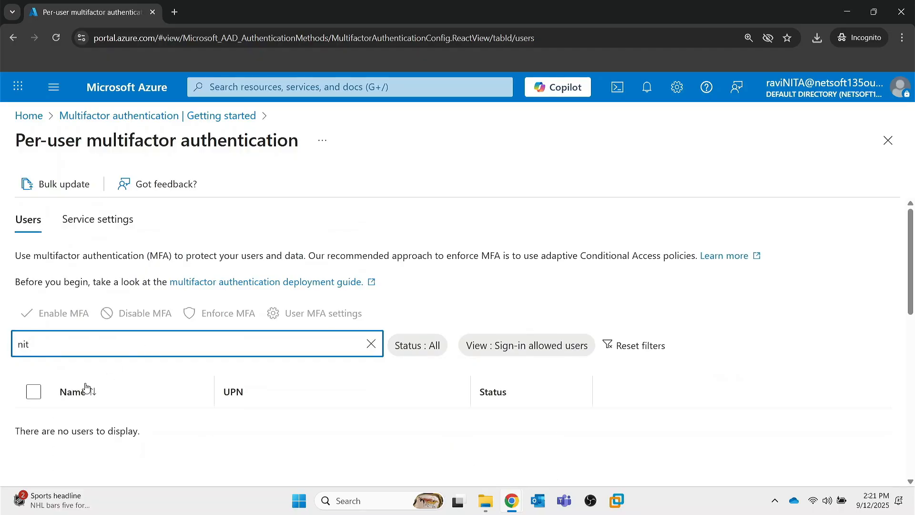
key("BackSpace")
type("ravi")
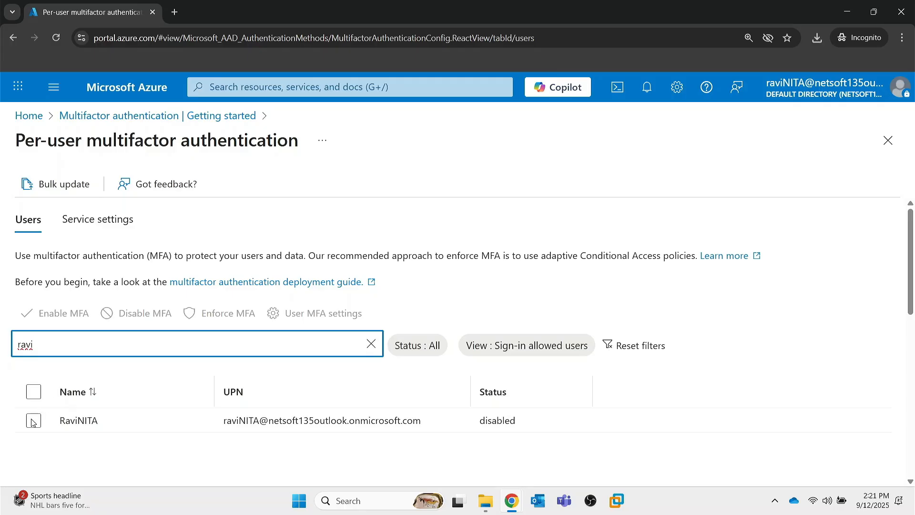
left_click(33, 421)
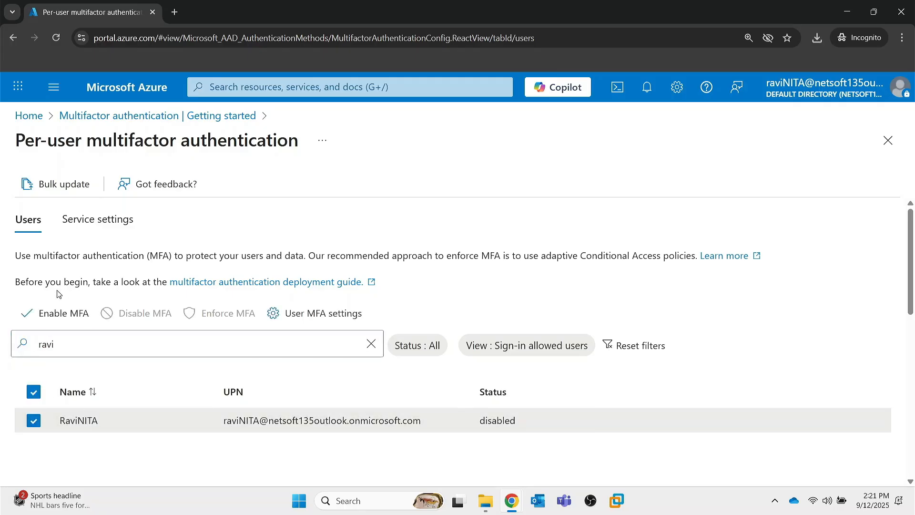
left_click(52, 313)
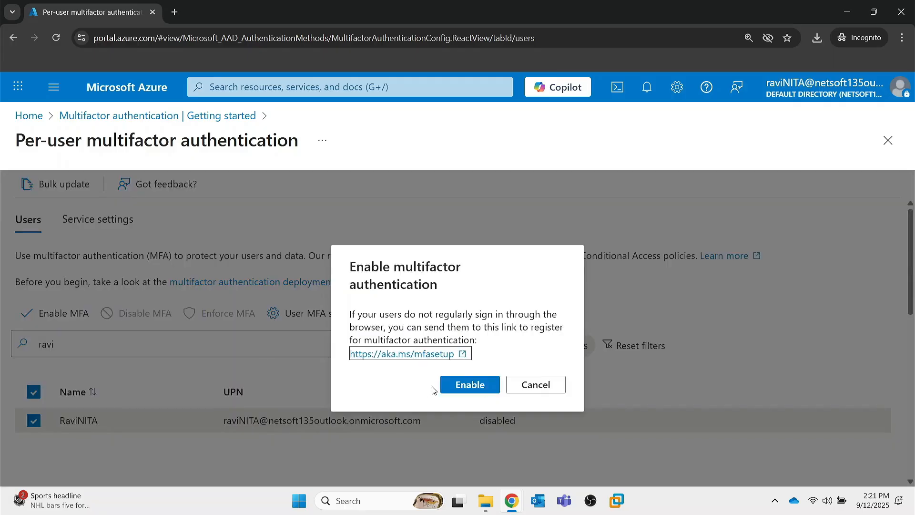
left_click(457, 387)
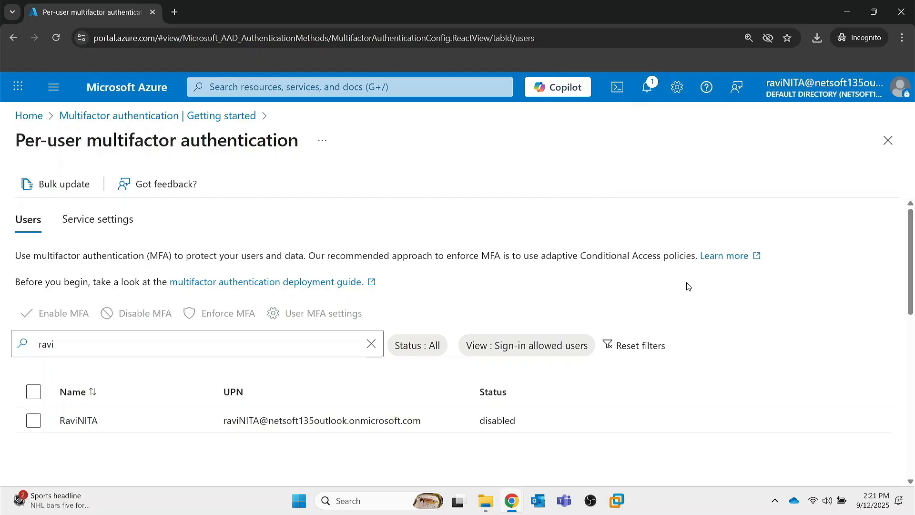
left_click(206, 339)
left_click(890, 143)
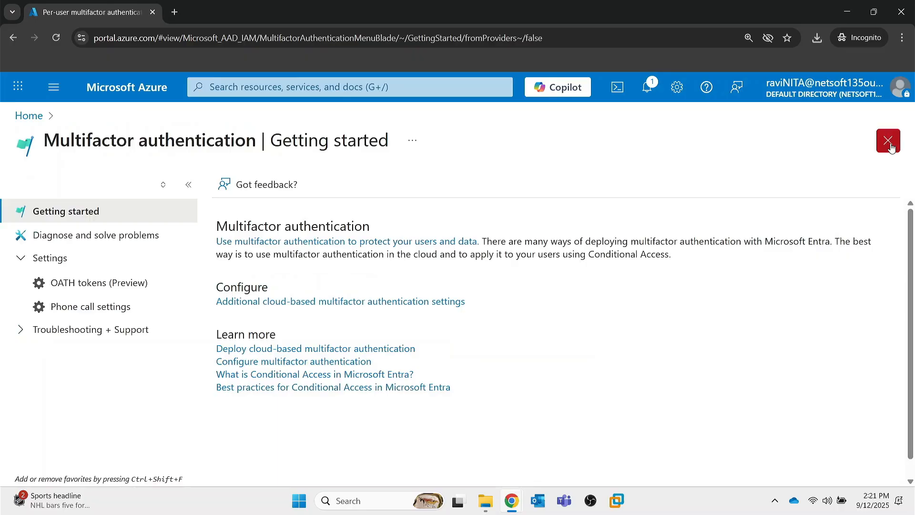
Switch to Microsoft Edge, open an InPrivate window and close the regular one.
left_click(361, 500)
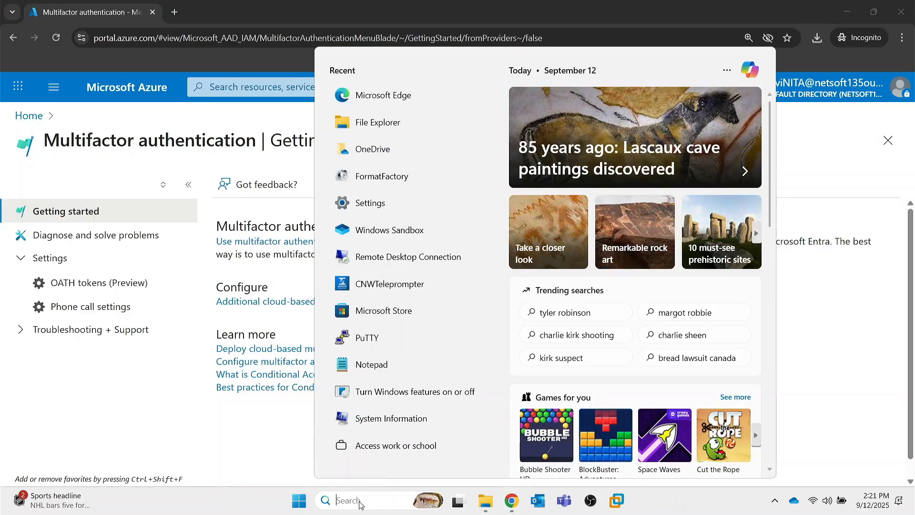
type("ed")
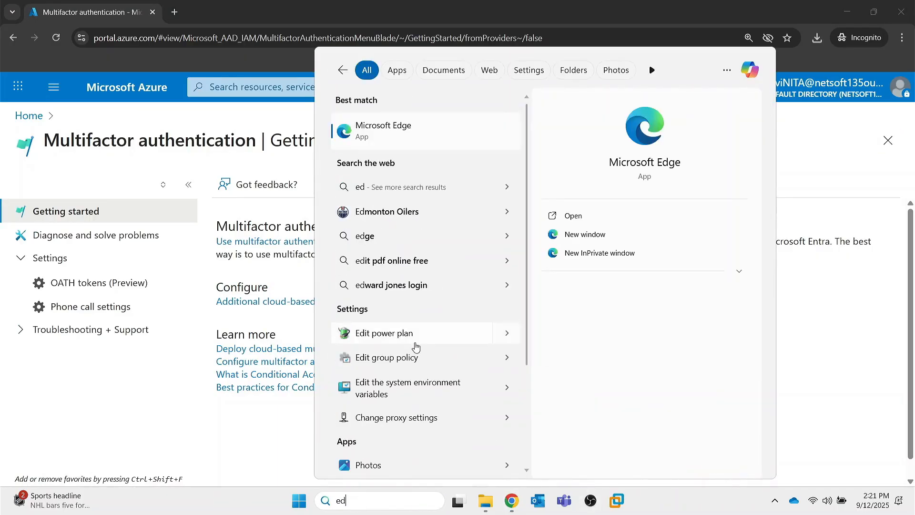
left_click(427, 143)
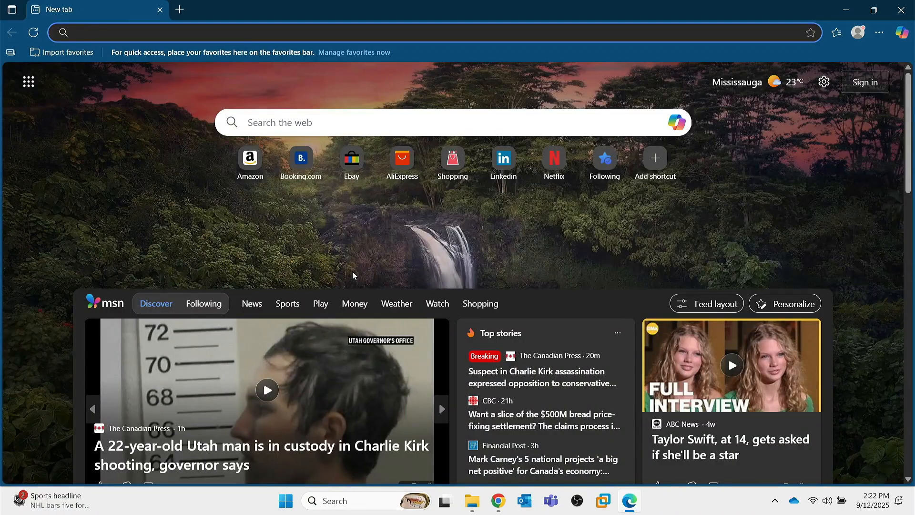
key("ctrl+shift+n")
double_click(388, 3)
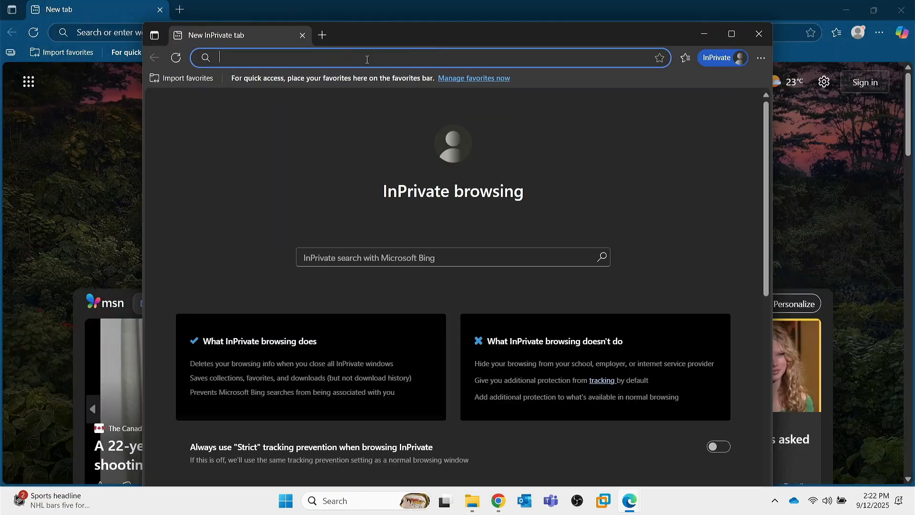
left_click(160, 9)
left_click_drag(391, 42, 395, 37)
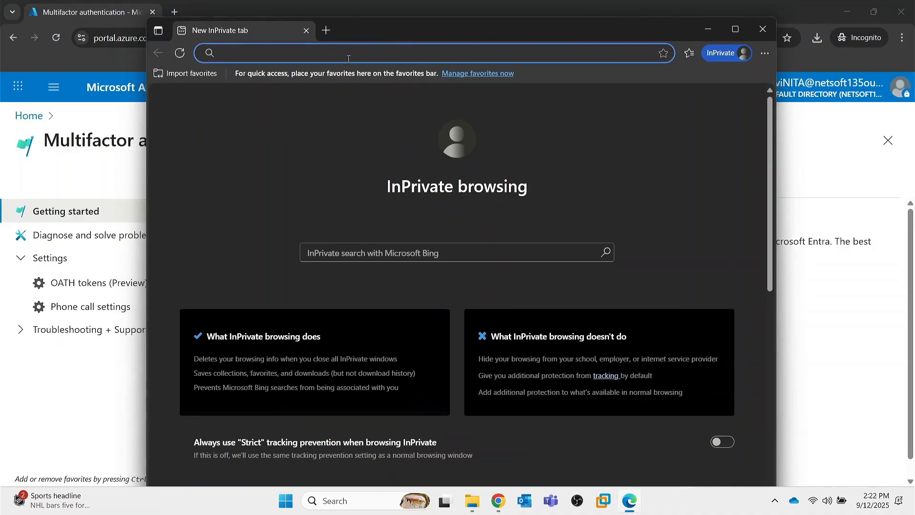
Load the Azure portal sign-in page (portal.azure.com) in the InPrivate window.
type("portal.az")
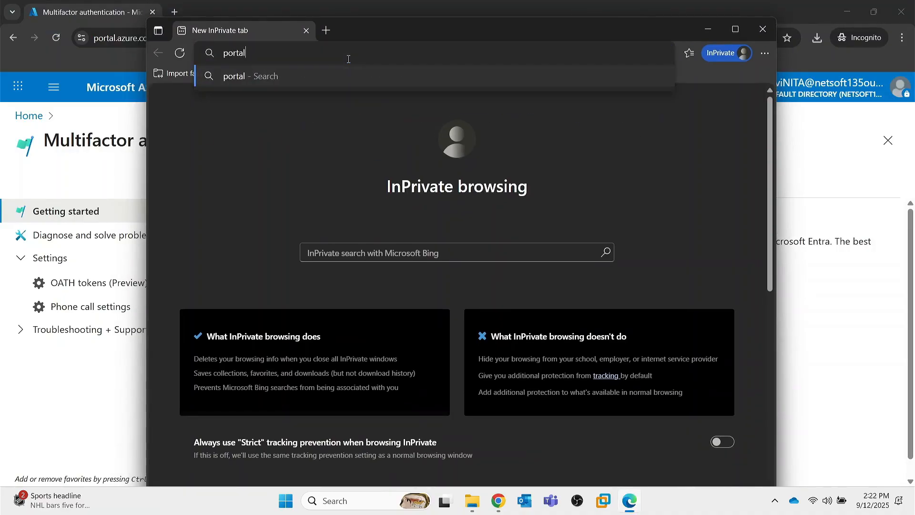
type("ure")
key("Return")
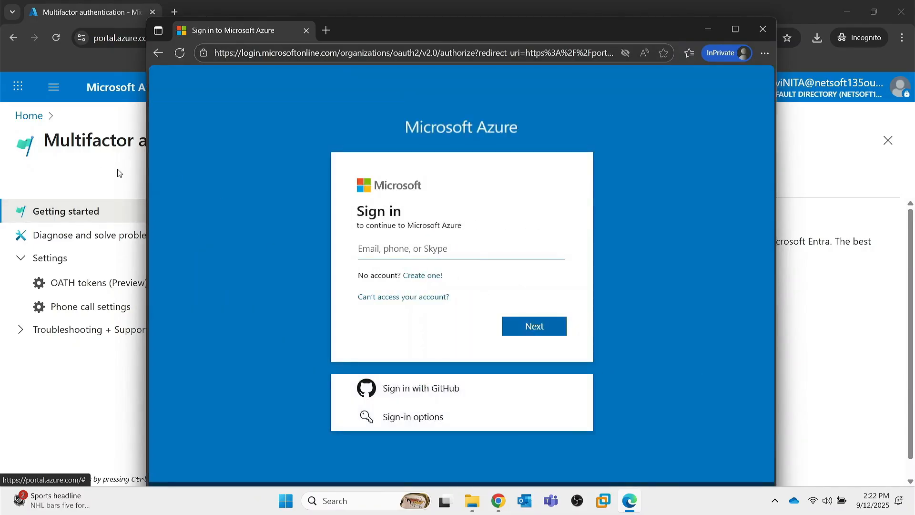
Sign in to Azure with the user principal name from the user's profile page and the account password.
left_click(119, 172)
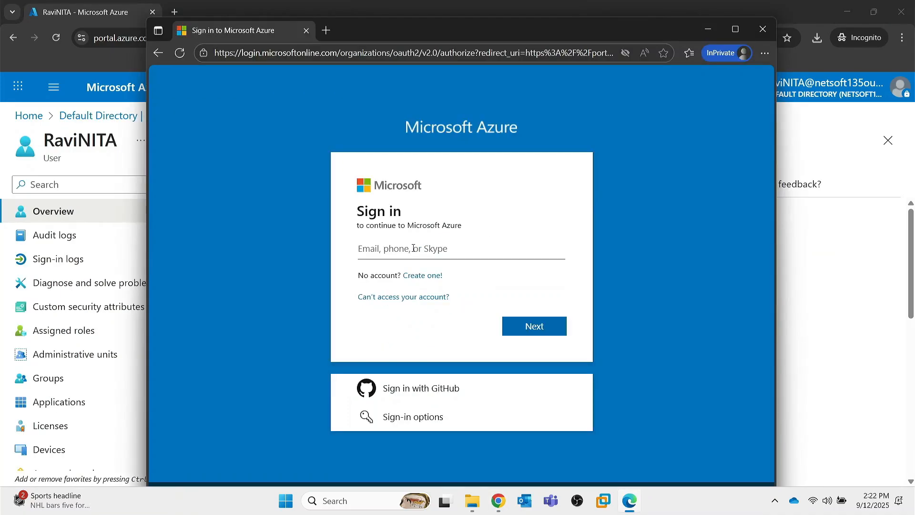
key("ctrl+v")
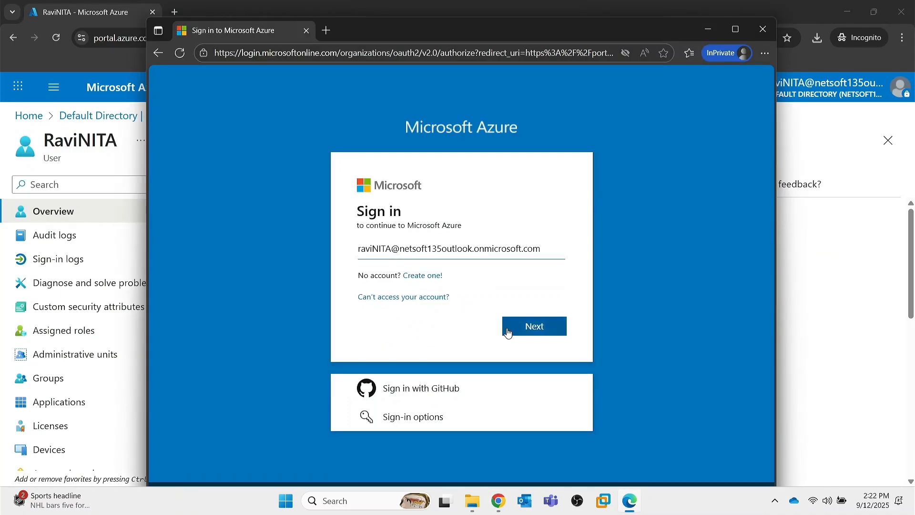
left_click(526, 328)
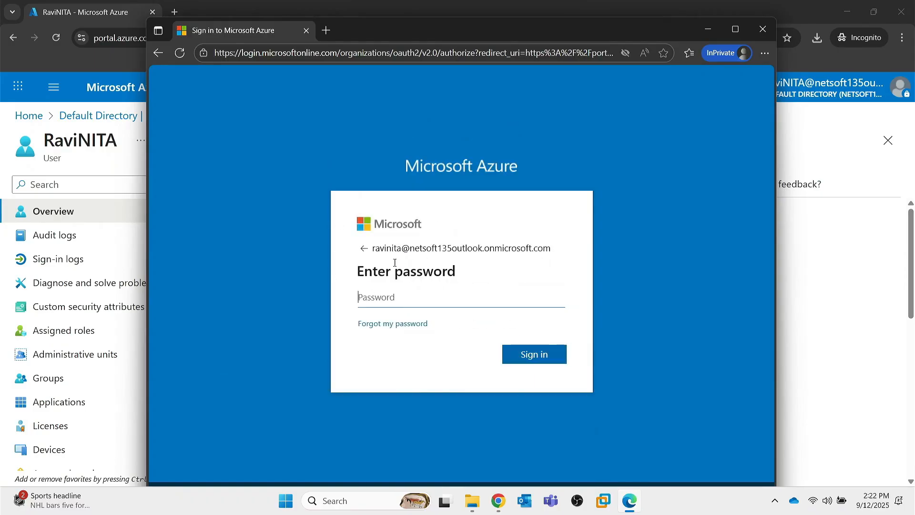
type("•")
key("Return")
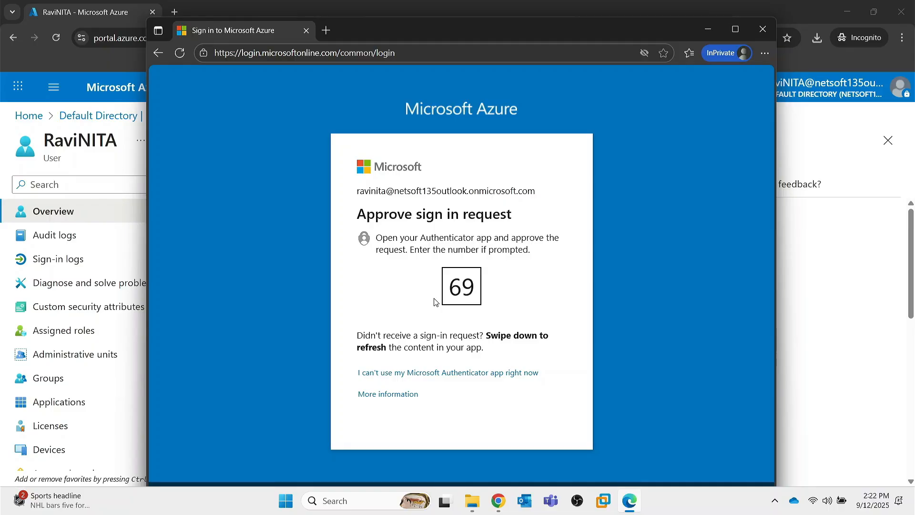
Back out of the pending sign-in verification and close the InPrivate window.
left_click(158, 53)
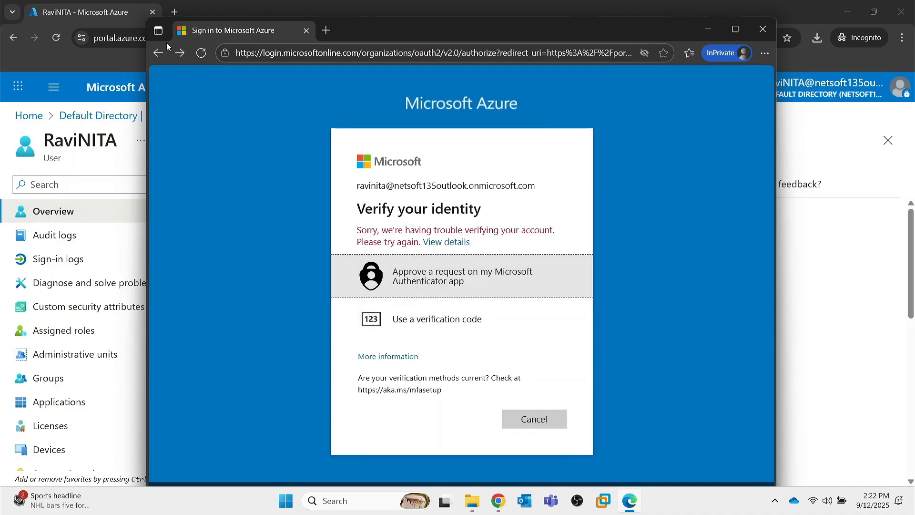
left_click(159, 52)
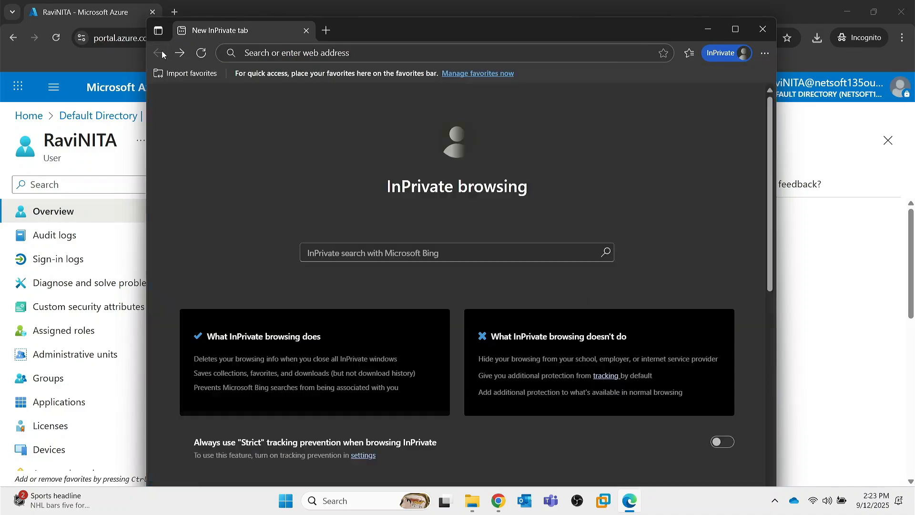
left_click(179, 53)
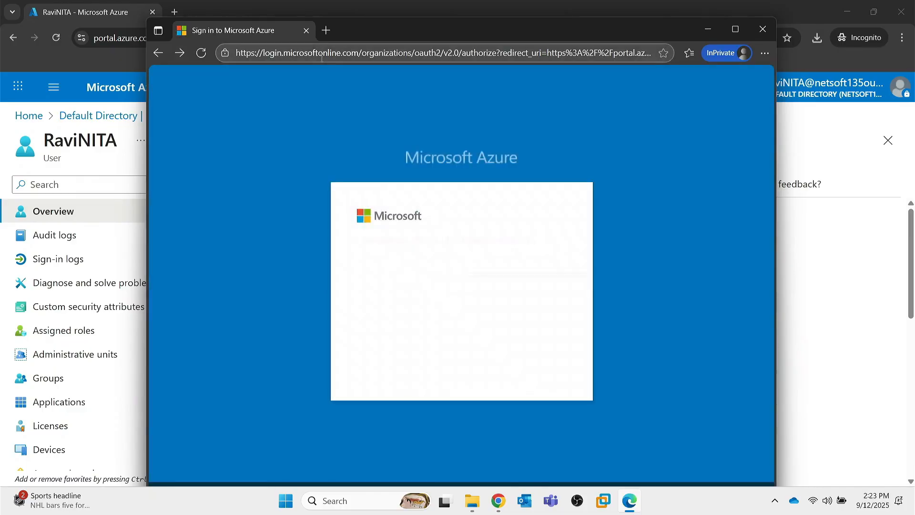
left_click(534, 420)
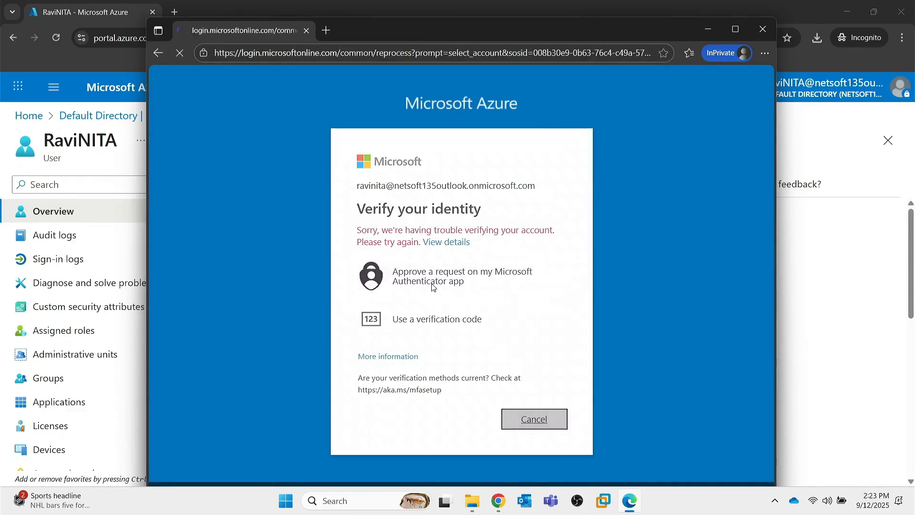
left_click(431, 306)
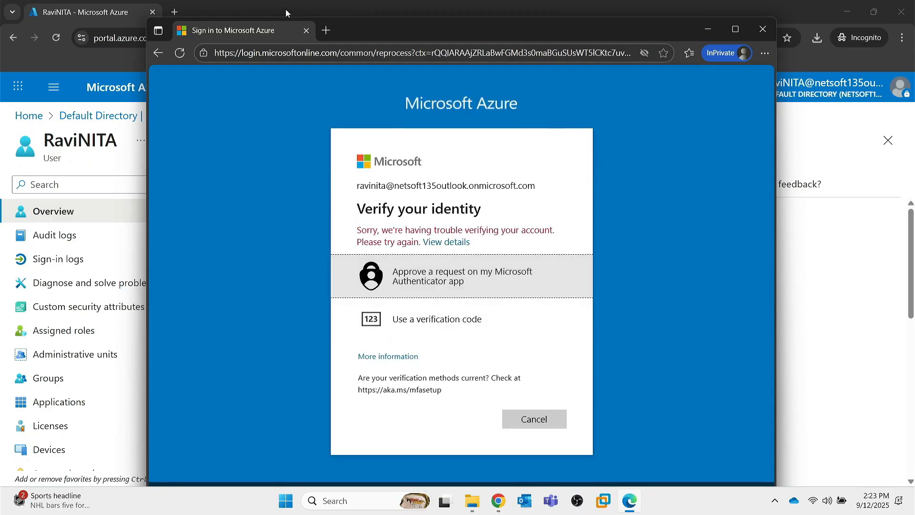
left_click(307, 31)
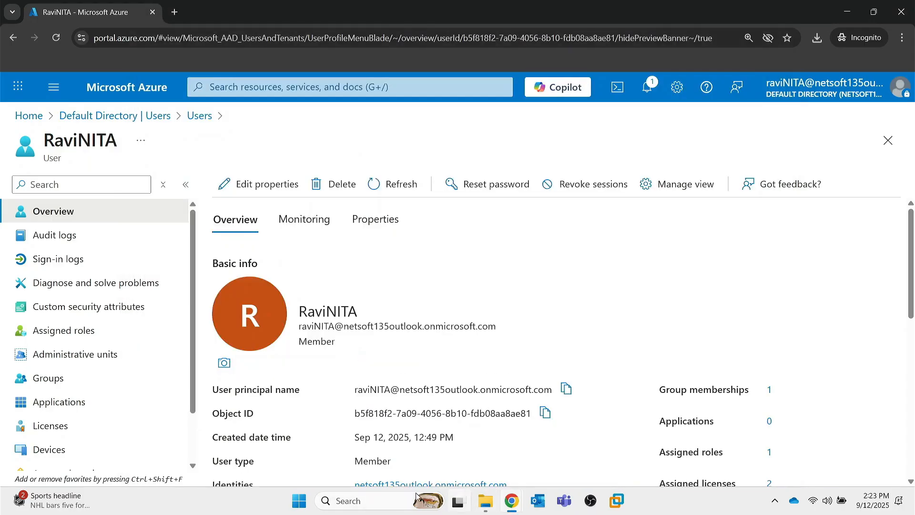
left_click(373, 501)
type("ed")
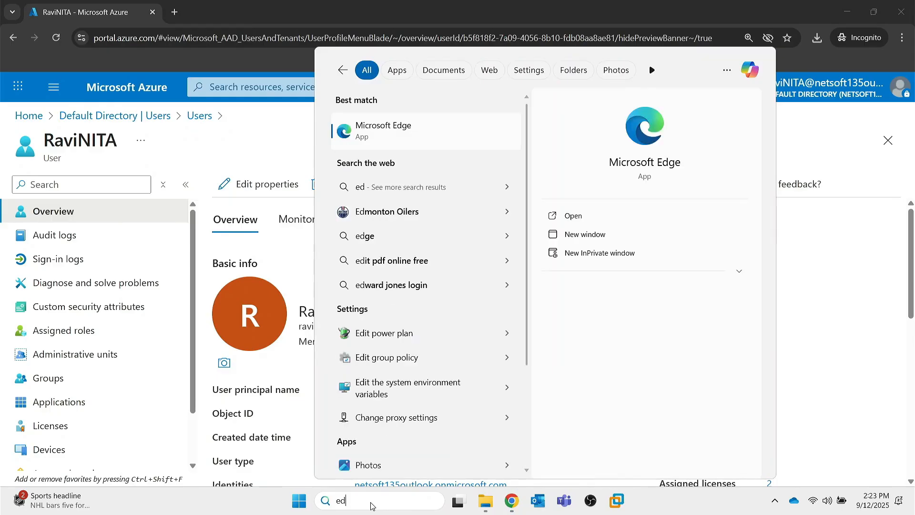
left_click(389, 134)
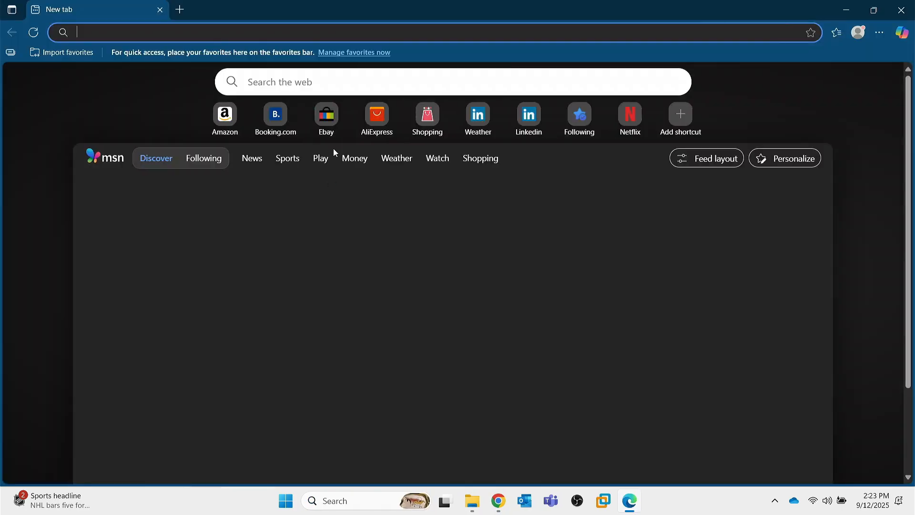
type("portal.azure")
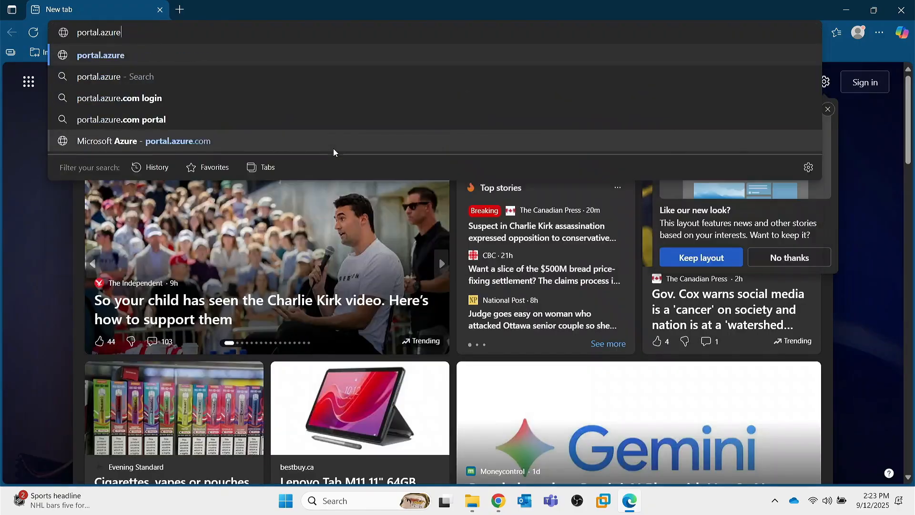
key("Return")
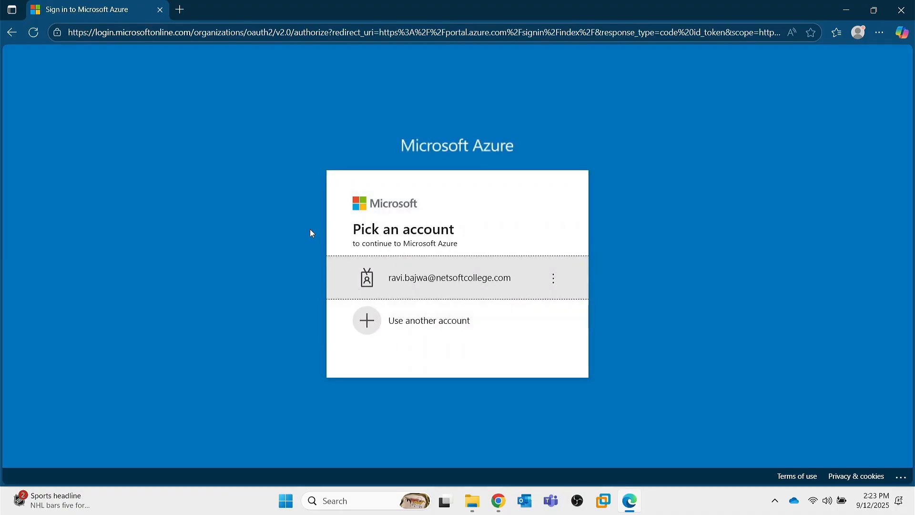
left_click(161, 9)
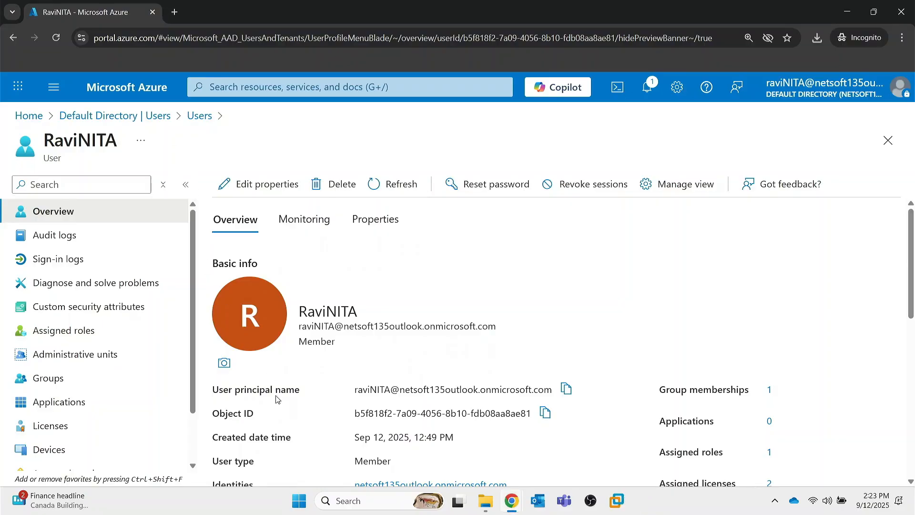
Switch to Microsoft Edge and open a new InPrivate window.
left_click(386, 501)
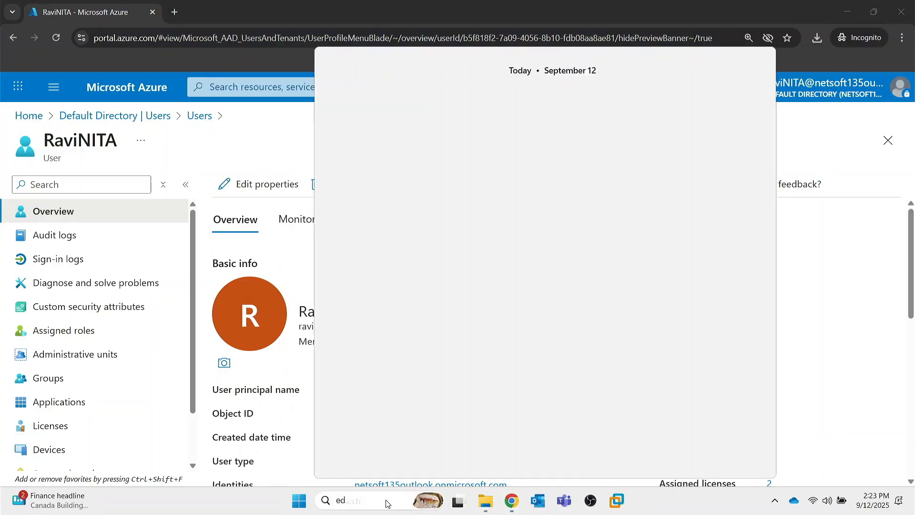
type("ed")
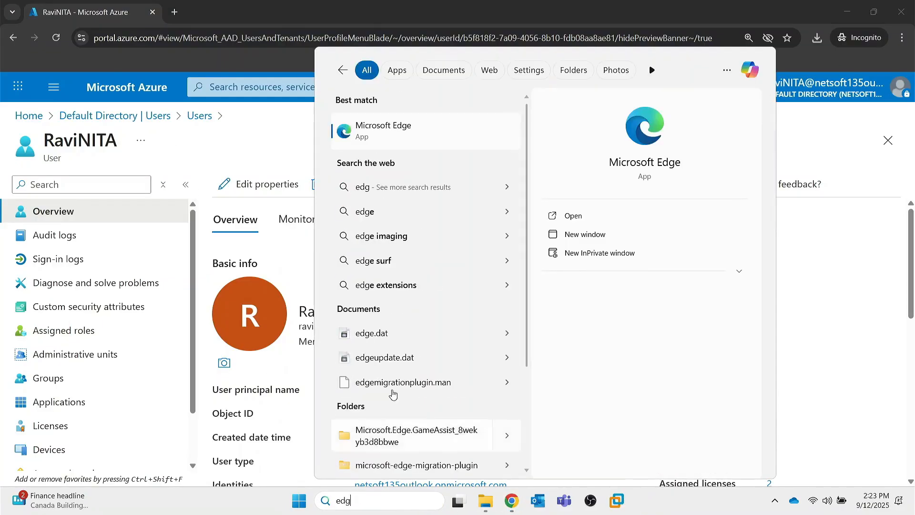
key("Return")
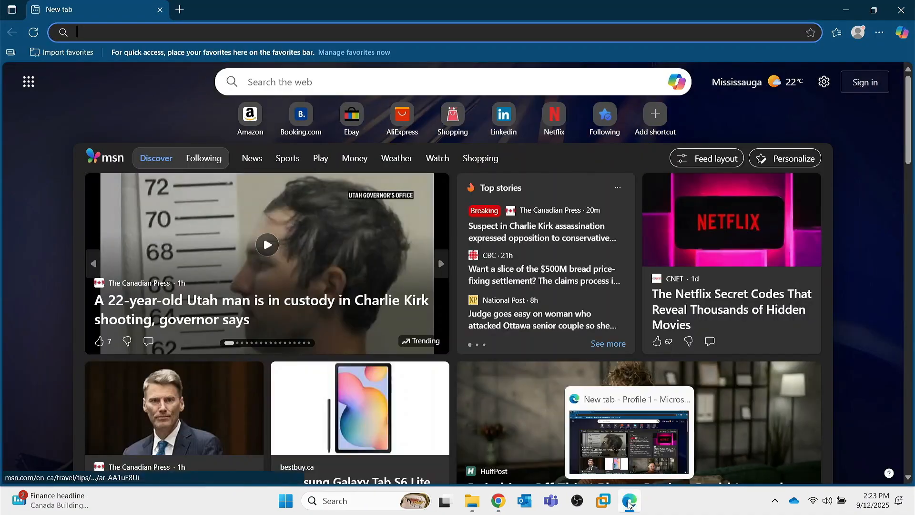
key("ctrl+shift+n")
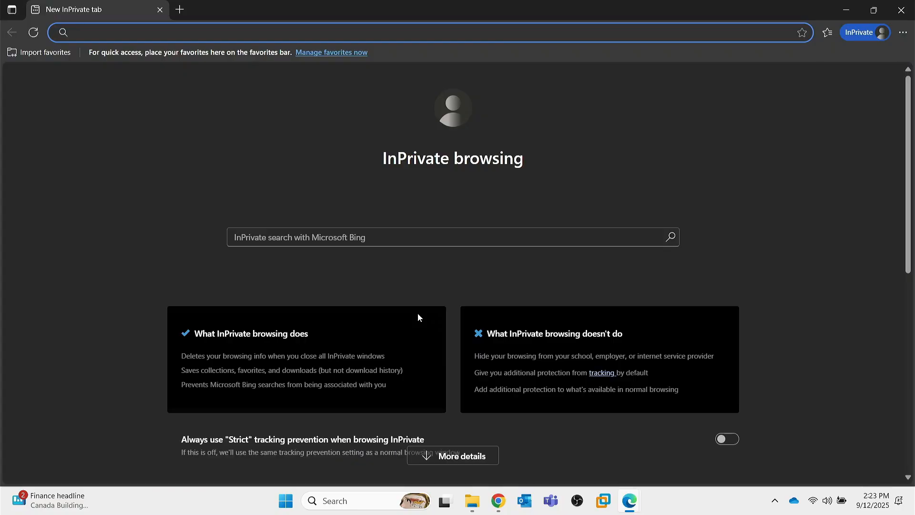
Load the Azure sign-in page in the InPrivate window from the address portal.azure.
type("portala.zu")
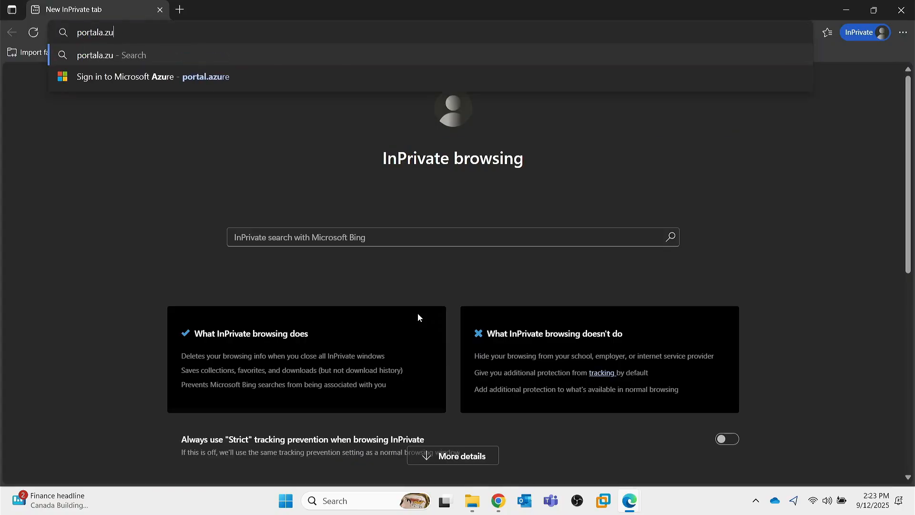
type("re")
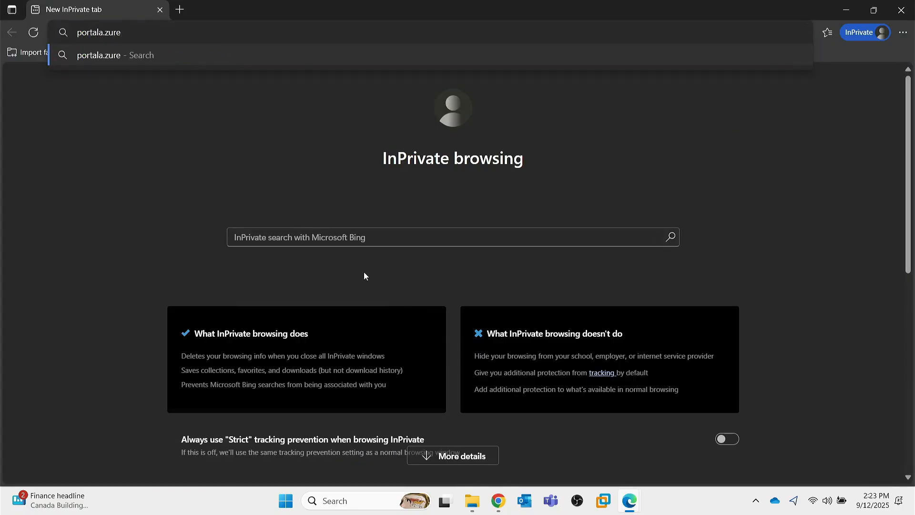
key("BackSpace")
key("BackSpace")
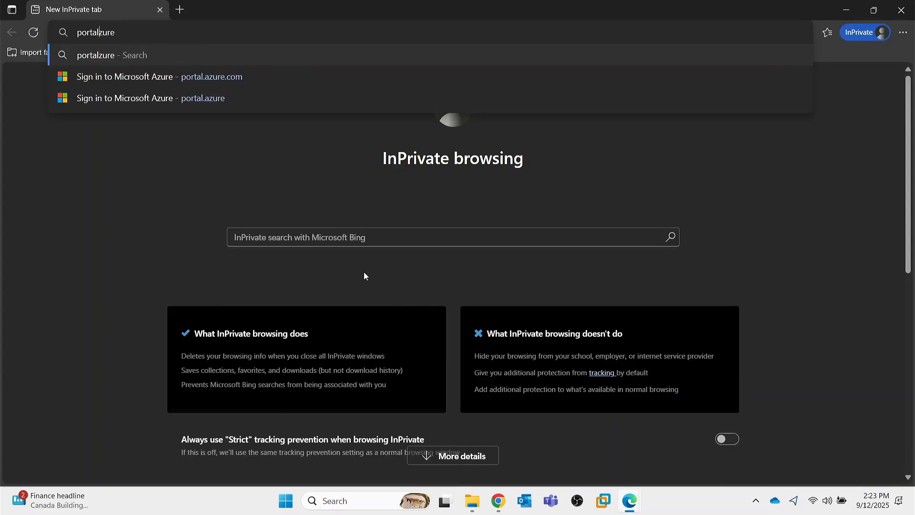
type(".a")
key("Return")
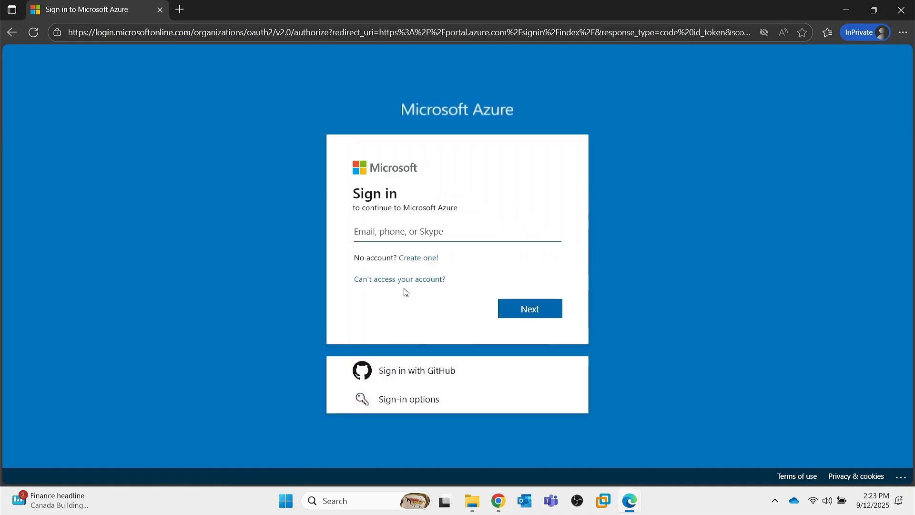
Submit the copied user principal name for the Azure sign-in and start the forgotten password recovery.
key("ctrl+v")
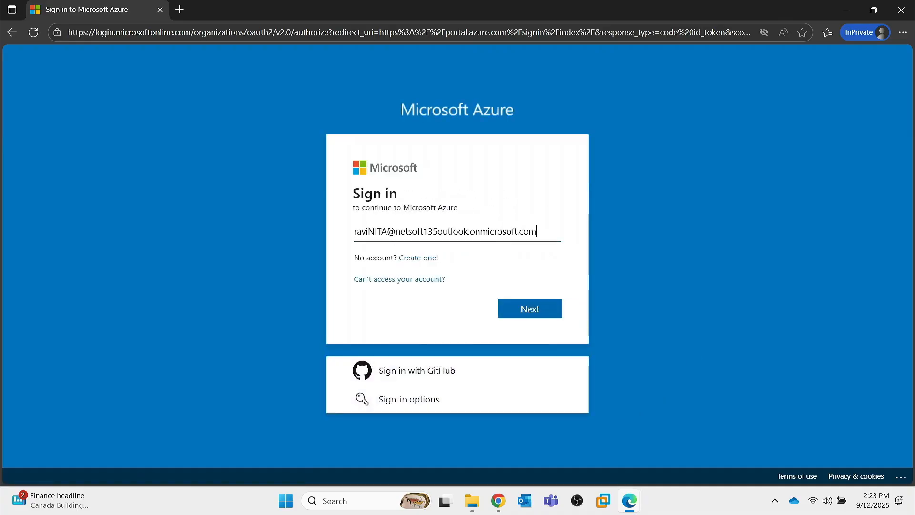
left_click(525, 314)
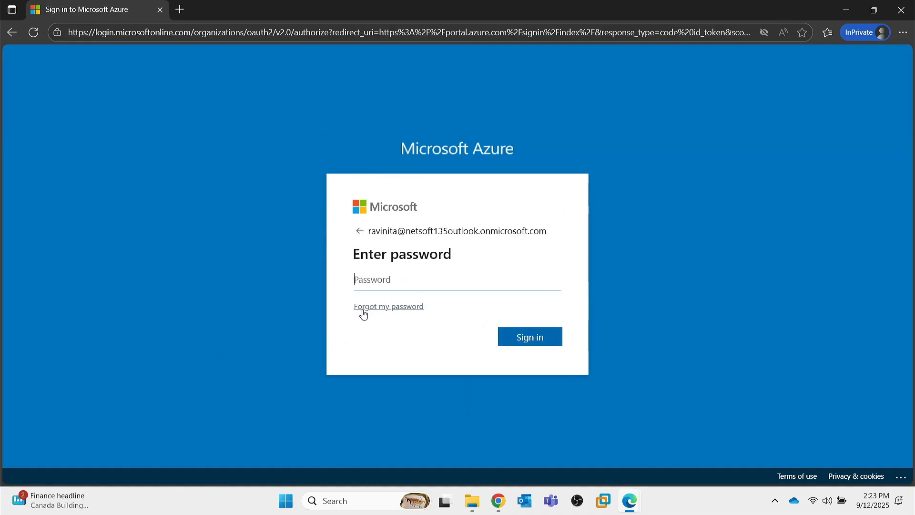
left_click(383, 308)
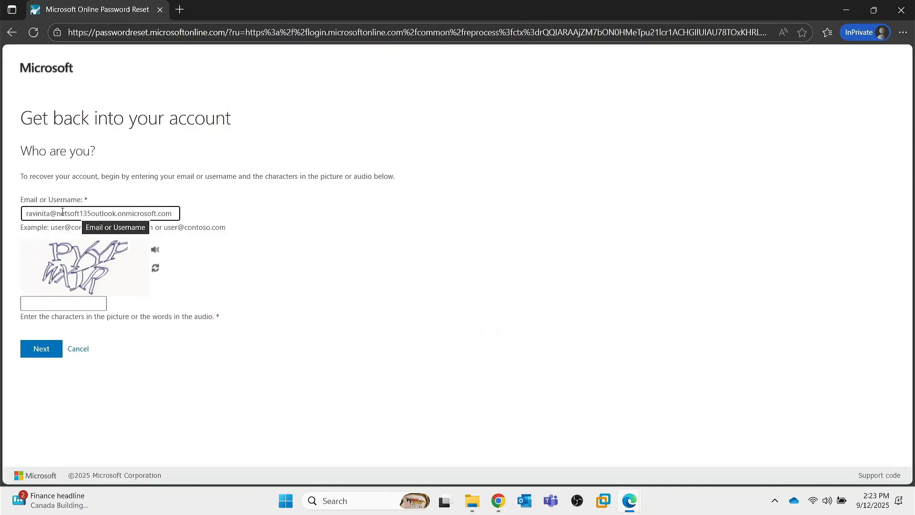
Enter the characters from the captcha picture and submit the account recovery form.
left_click(56, 301)
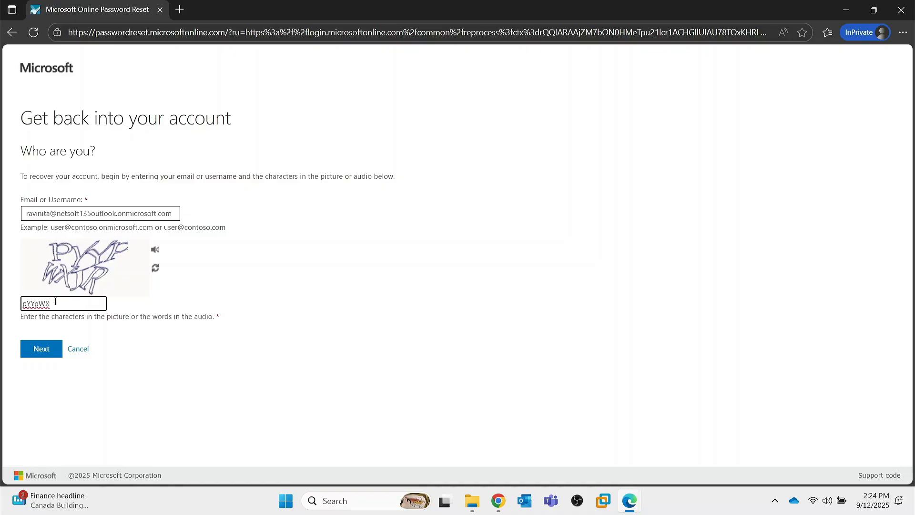
type("JR")
left_click(29, 353)
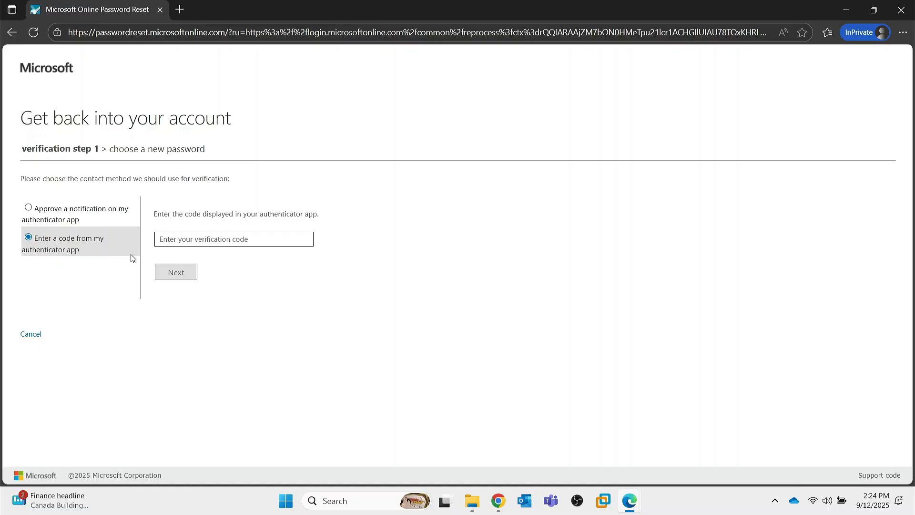
Verify the recovery by a notification to the authenticator app, and close the password reset page without choosing a new password.
left_click(177, 240)
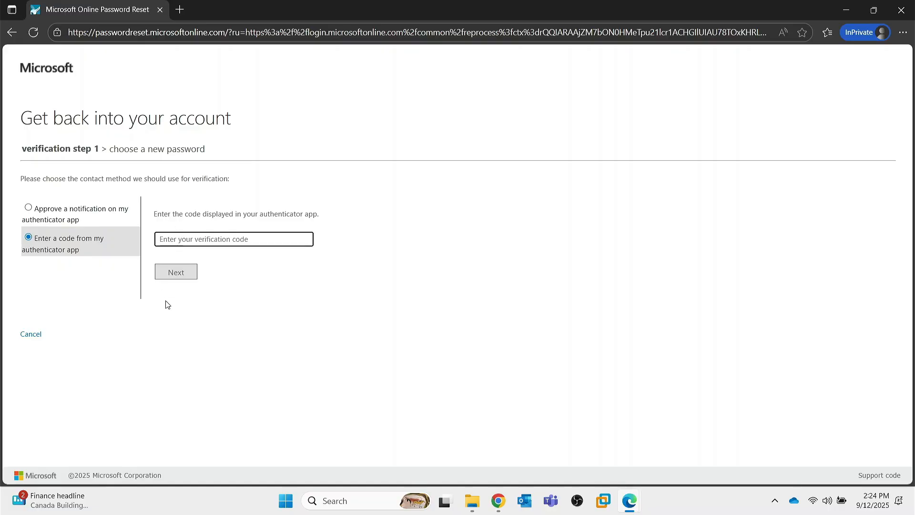
left_click(32, 210)
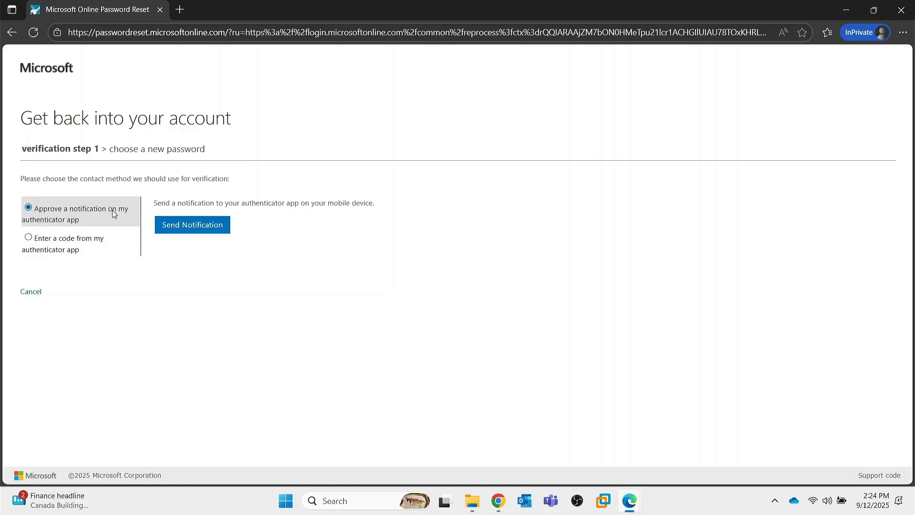
left_click(186, 230)
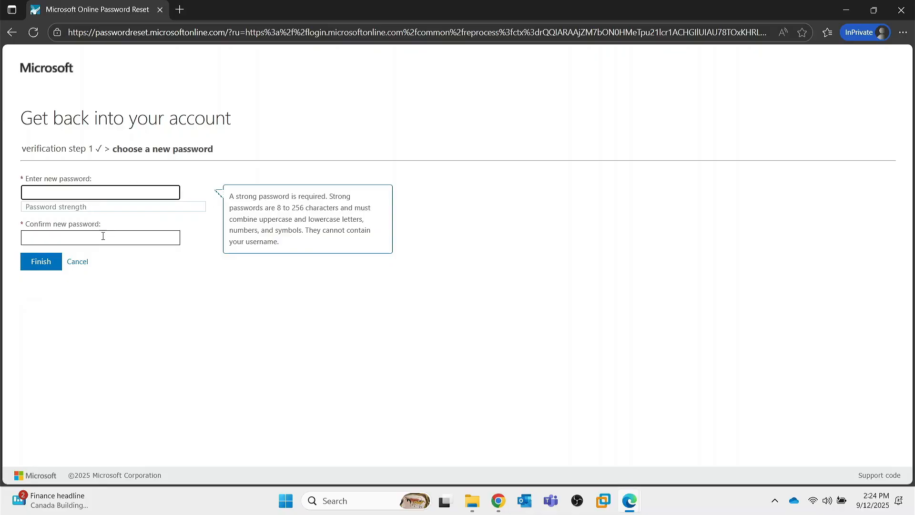
left_click(160, 11)
left_click(159, 9)
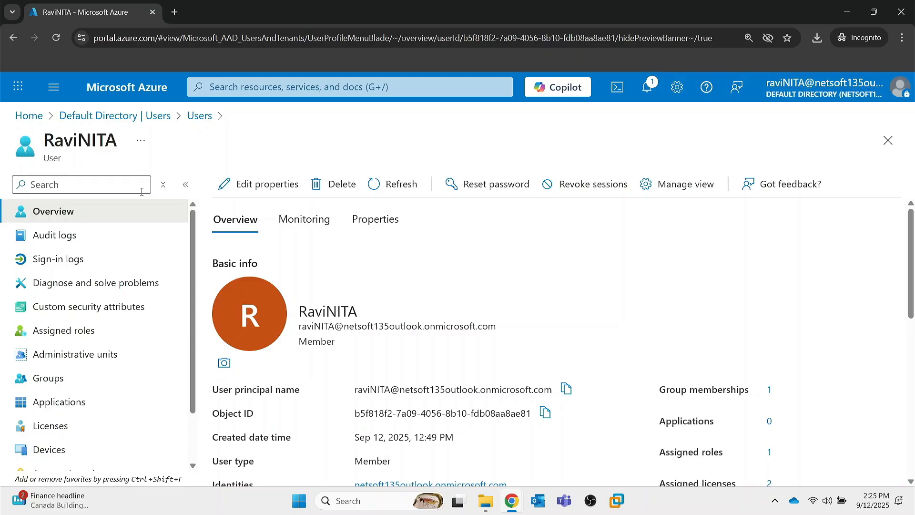
Open the Password reset settings from the Users page of the Default Directory in the Azure portal.
left_click(123, 118)
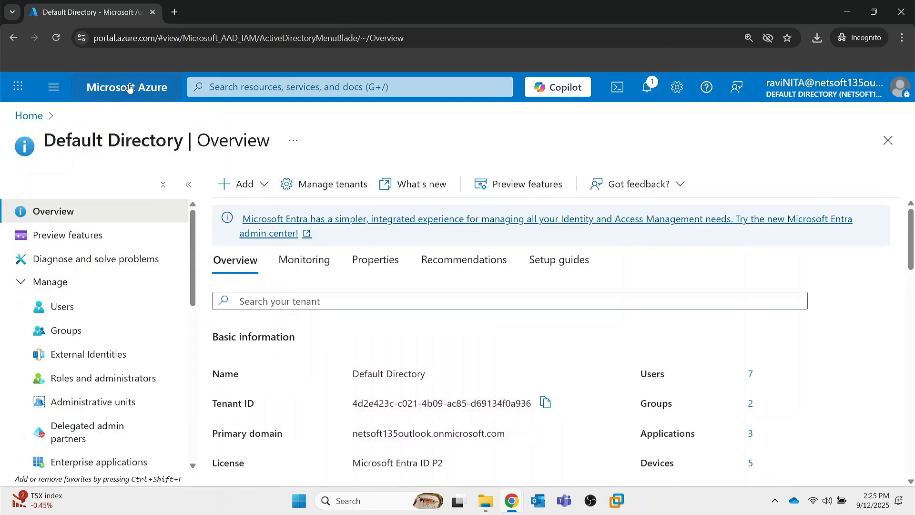
left_click(63, 307)
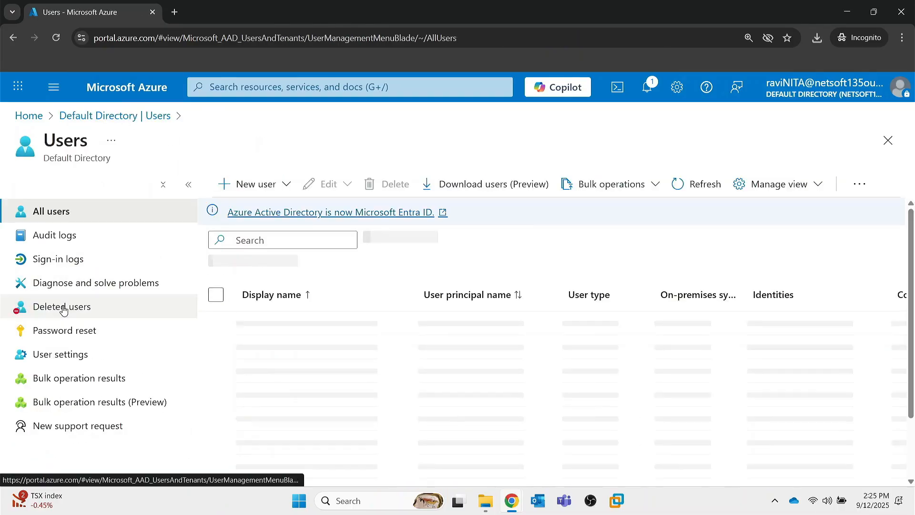
left_click(47, 335)
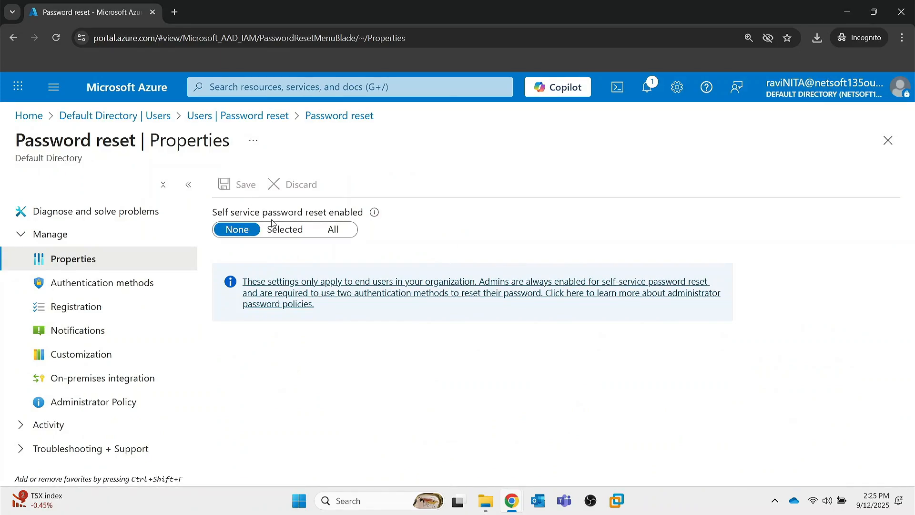
Try enabling self service password reset for Selected and All, and discard the unsaved edits on leaving for Authentication methods.
left_click(276, 233)
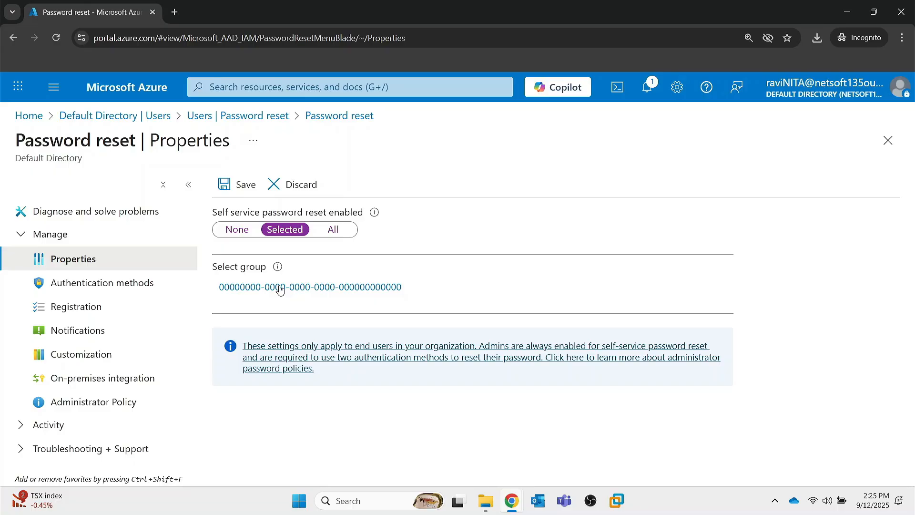
left_click(333, 233)
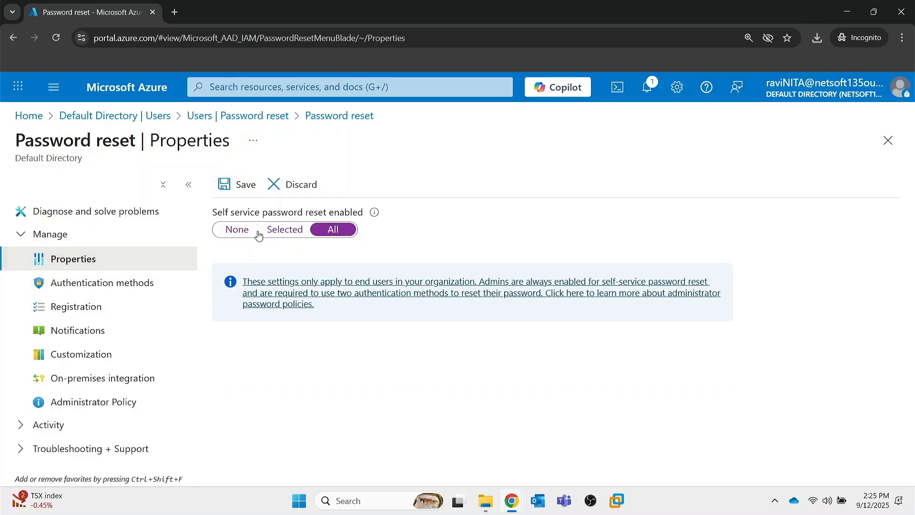
left_click(123, 285)
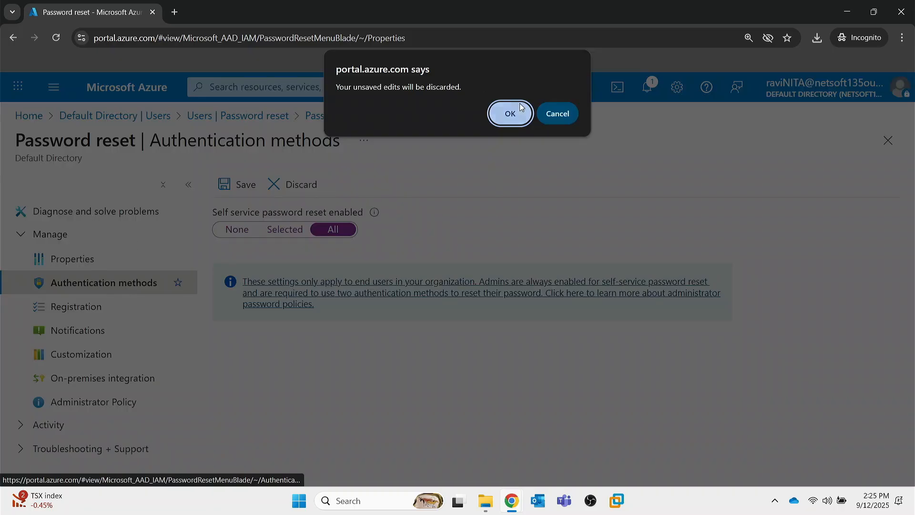
left_click(509, 114)
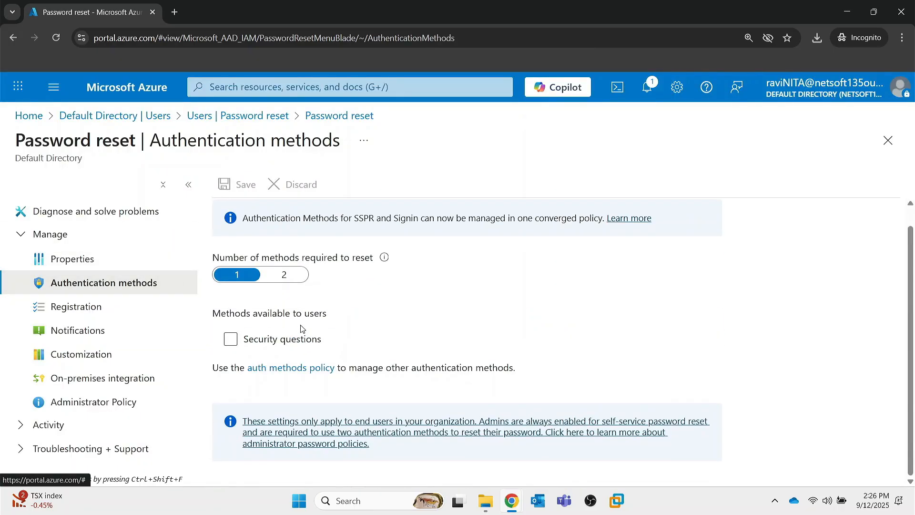
Try 2 as the number of methods required to reset, and return it to 1.
left_click(284, 275)
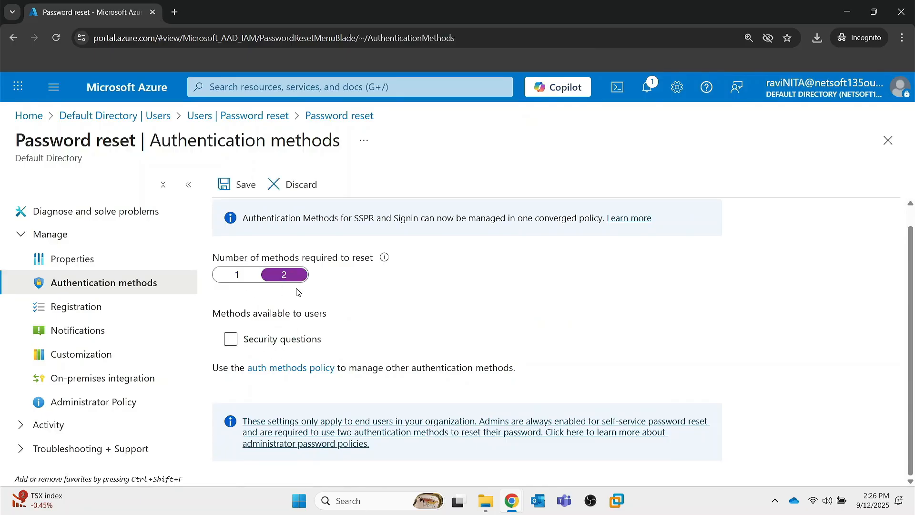
left_click(246, 273)
Review the Registration, Notifications, Customization and On-premises integration settings, and close Password reset.
left_click(103, 307)
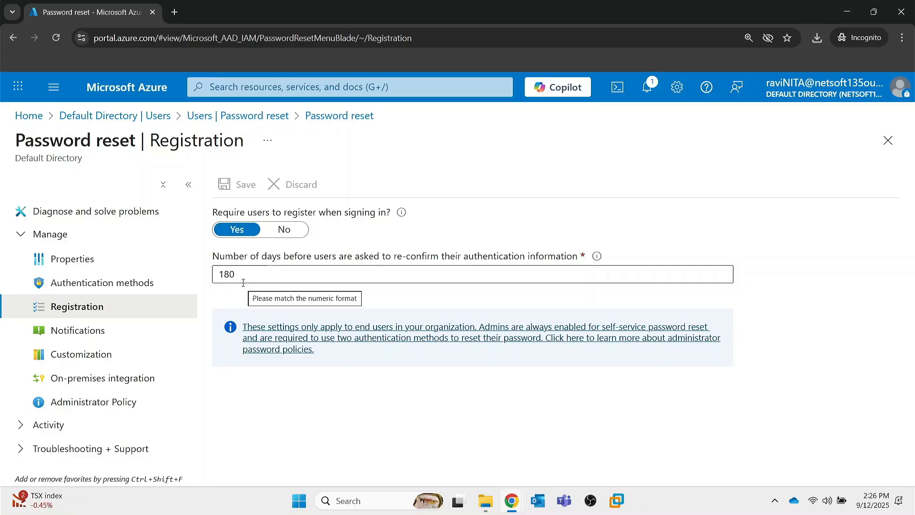
left_click(87, 333)
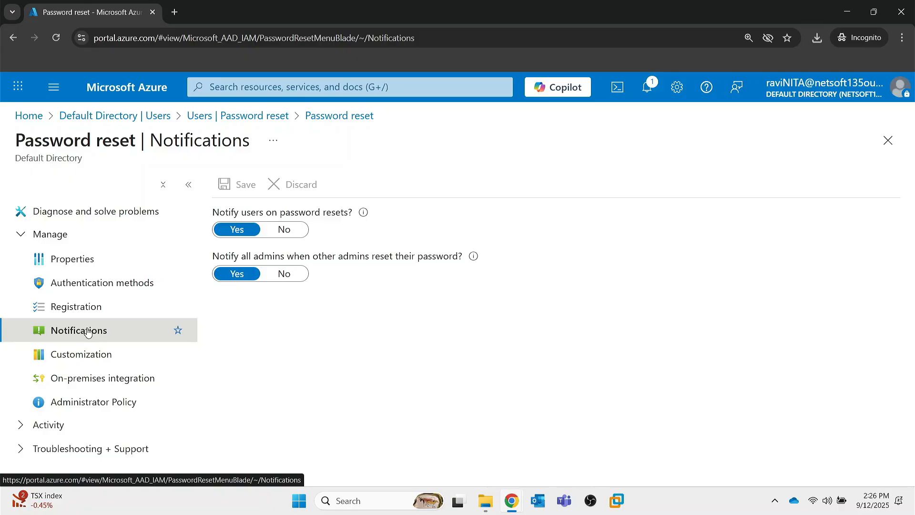
left_click(89, 354)
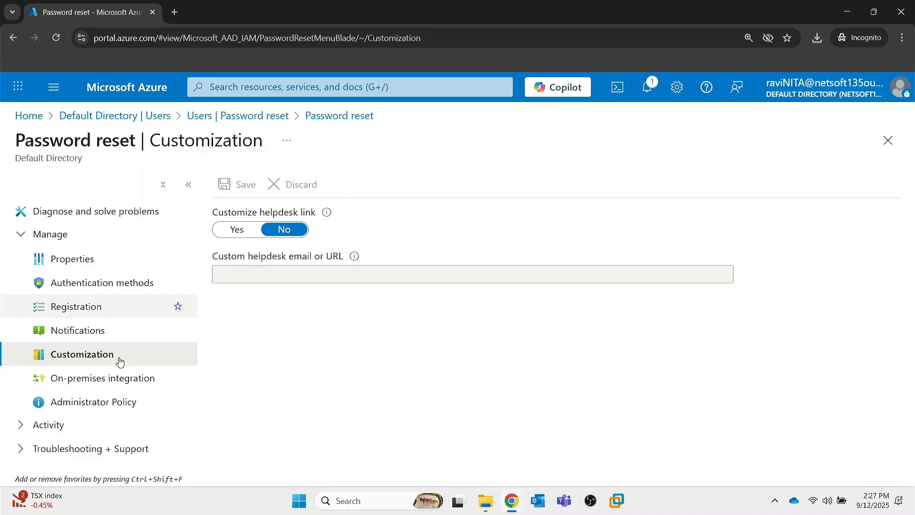
left_click(82, 390)
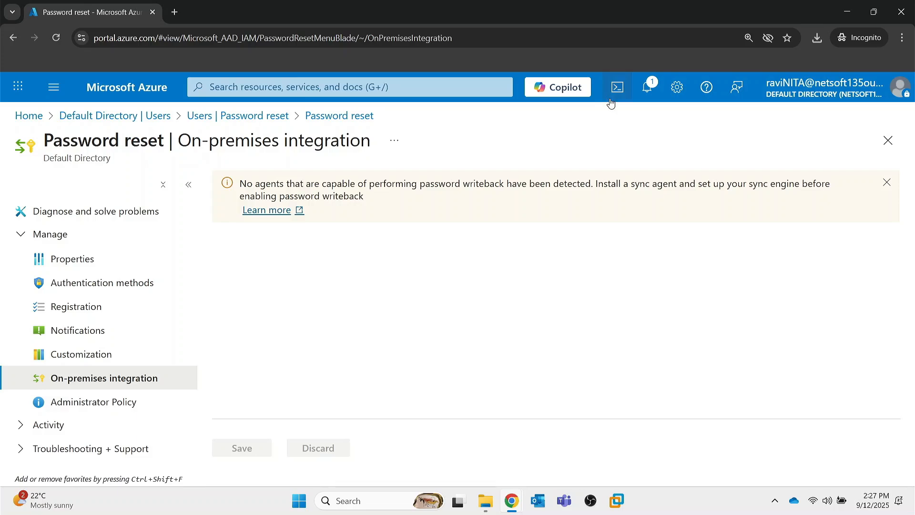
left_click(888, 141)
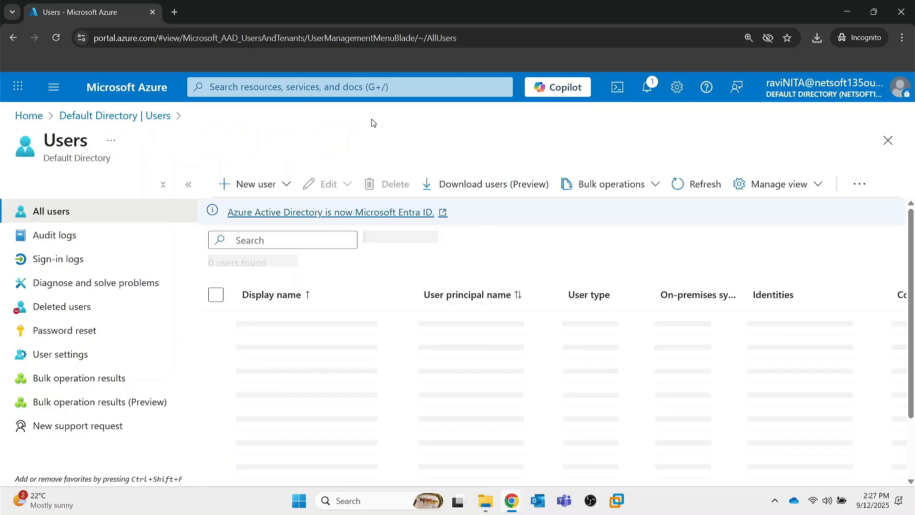